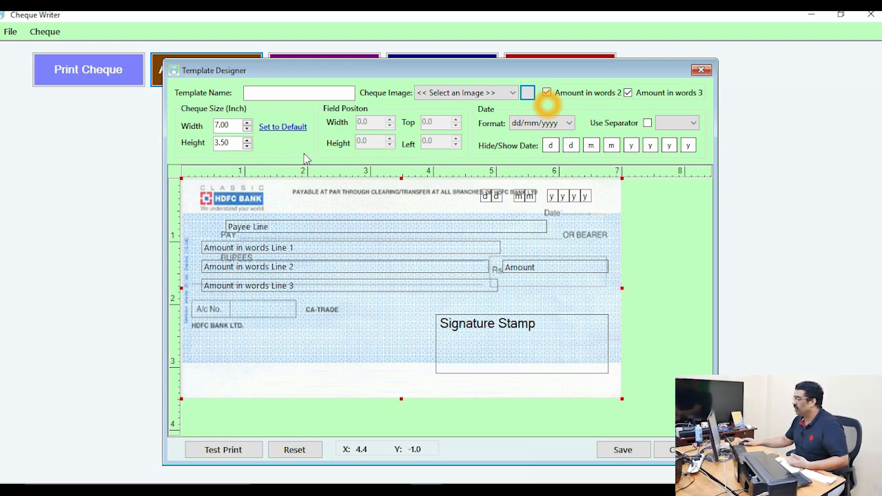
Step: Set the cheque width to 8 inches
left_click_drag(232, 127, 143, 131)
type("8")
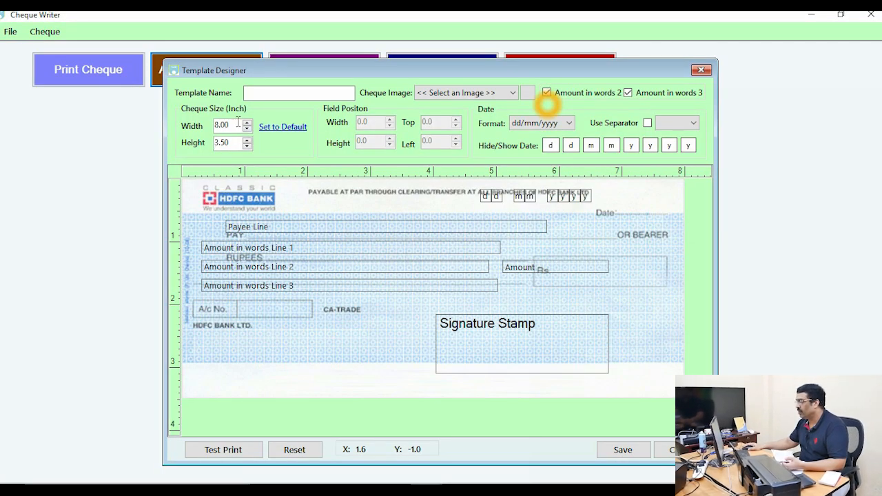
left_click_drag(237, 124, 196, 122)
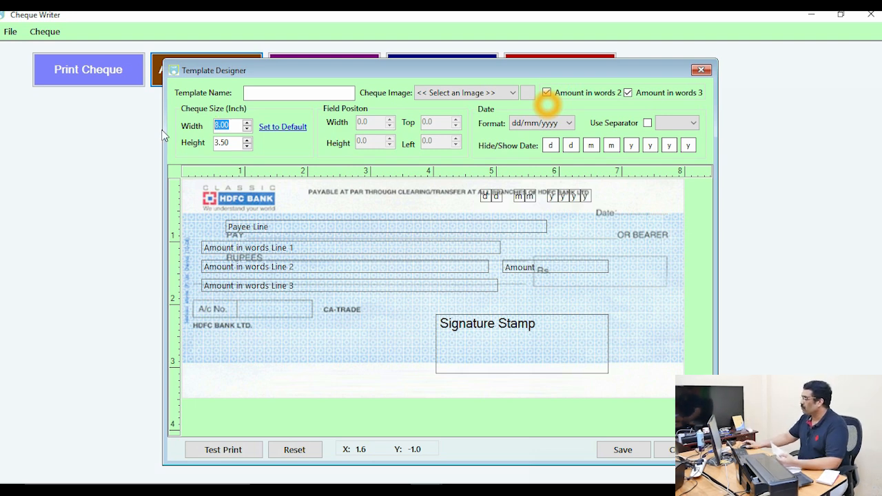
Step: Move the four year-digit boxes of the date field beside the printed Date label on the cheque
left_click(596, 203)
left_click(582, 204)
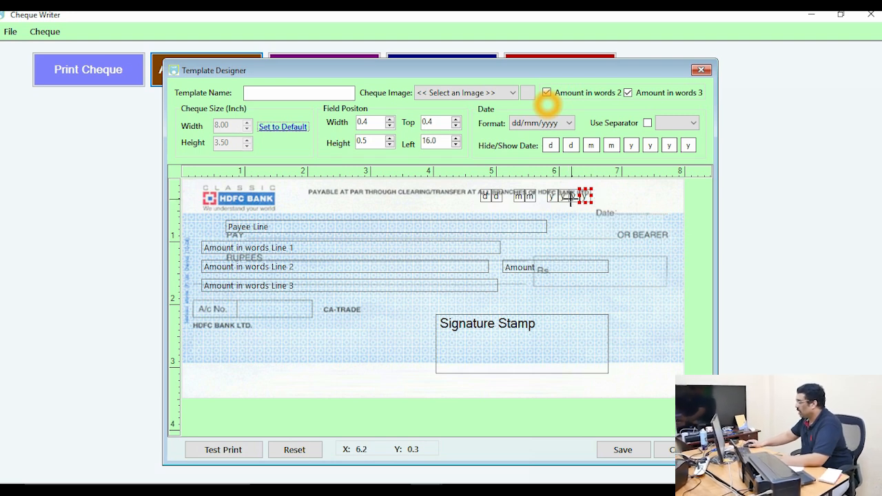
left_click_drag(585, 196, 660, 216)
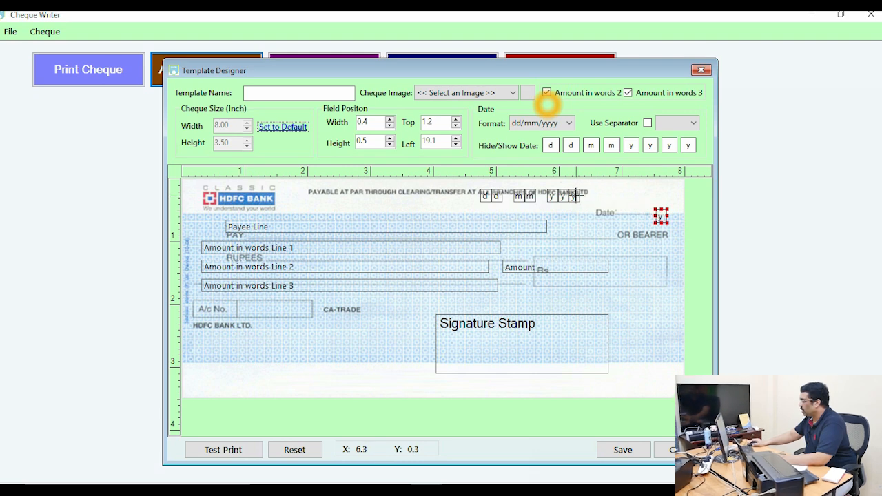
left_click_drag(573, 197, 644, 220)
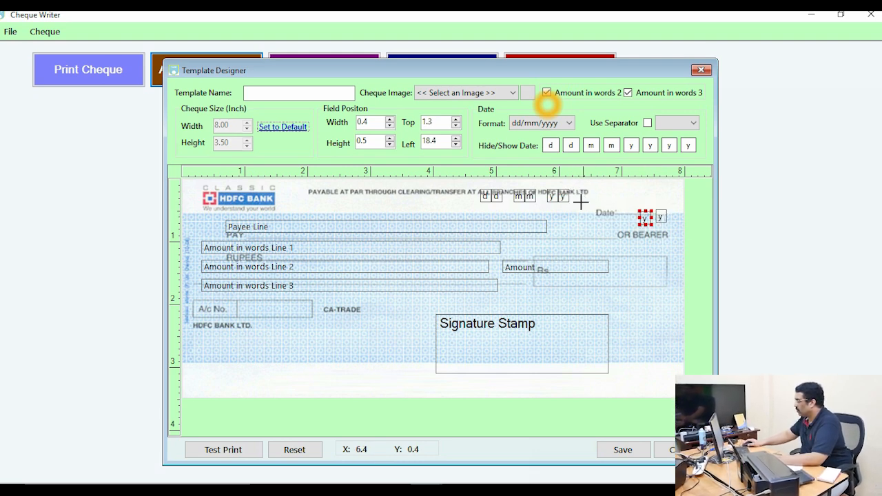
left_click_drag(563, 197, 652, 219)
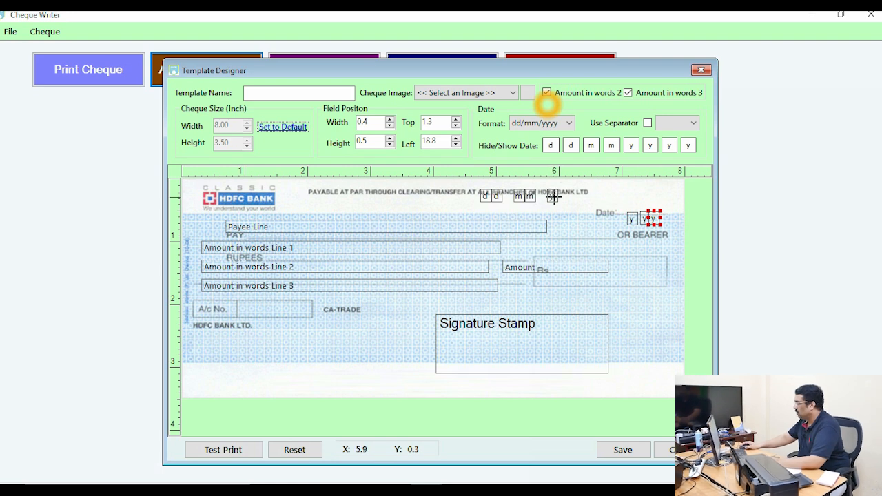
left_click_drag(552, 197, 655, 211)
left_click(624, 211)
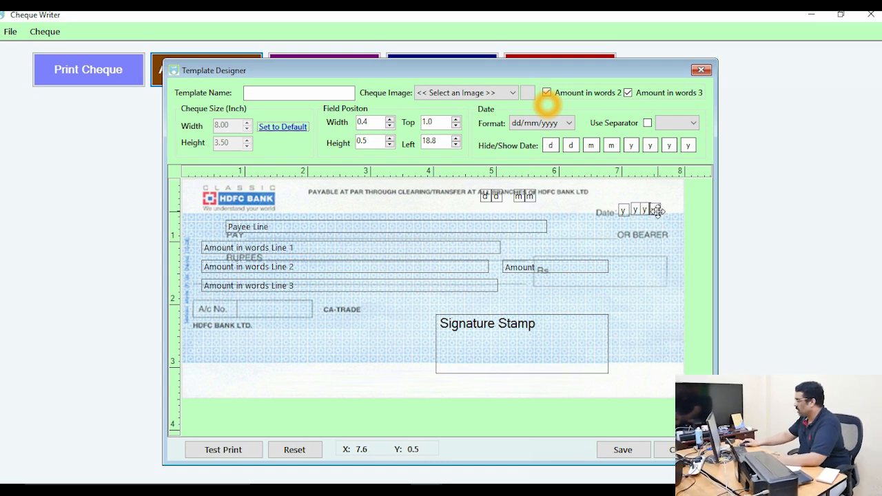
left_click_drag(656, 211, 627, 208)
left_click(619, 222)
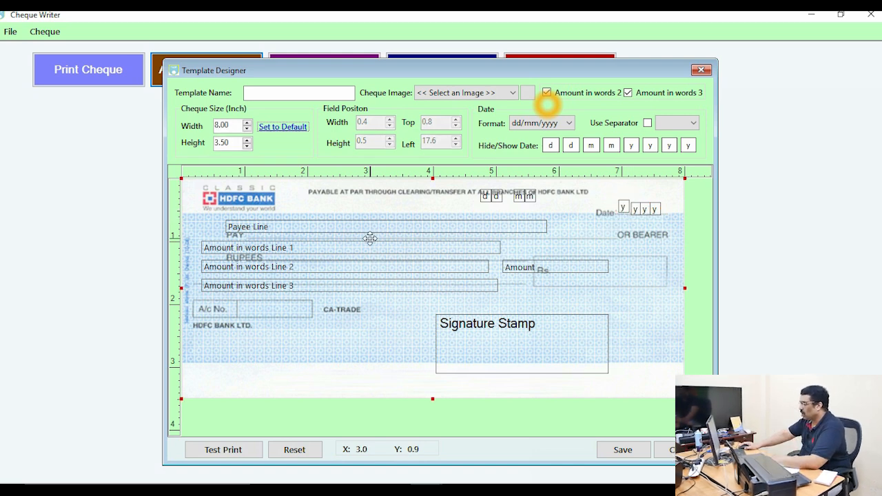
Step: Shift the payee line and amount-in-words lines 1 and 2 rightward, the amount beside Rs., and the signature stamp below it
left_click(303, 234)
left_click_drag(303, 234, 350, 252)
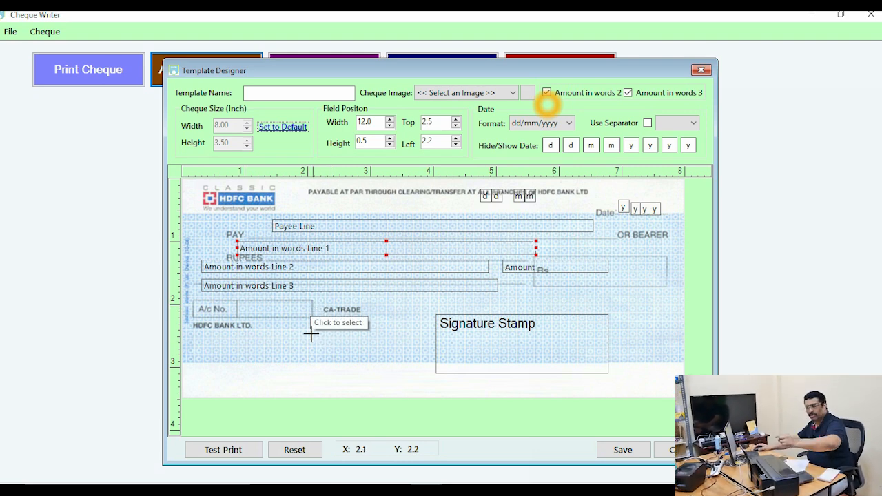
mouse_move(337, 270)
left_mouse_down()
mouse_move(327, 272)
mouse_move(355, 272)
left_mouse_up()
left_click_drag(524, 274, 583, 268)
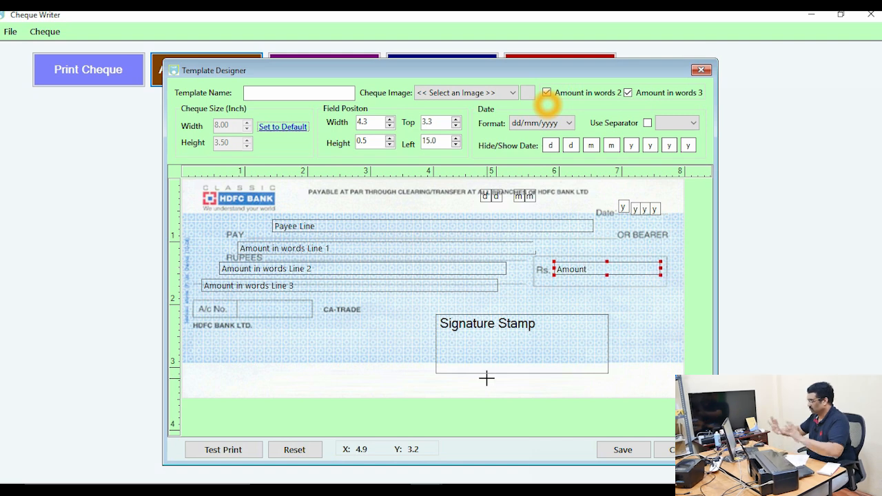
mouse_move(460, 353)
left_mouse_down()
mouse_move(497, 354)
mouse_move(520, 340)
left_mouse_up()
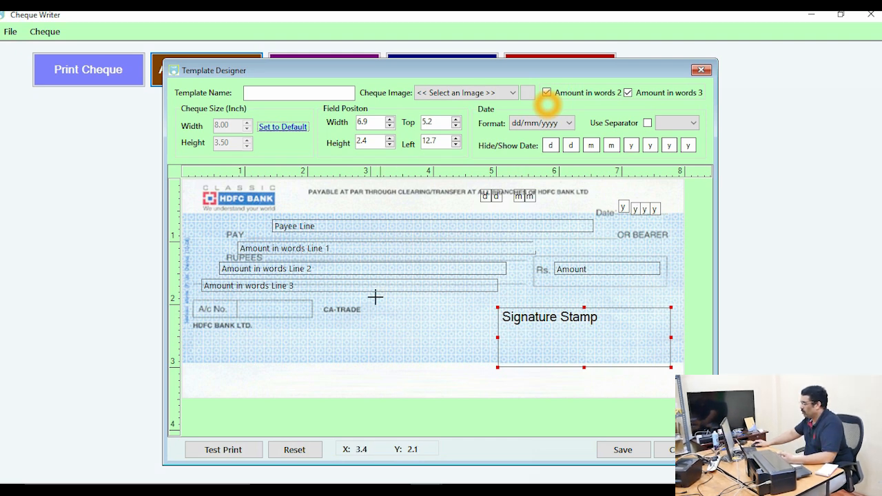
Step: Move amount-in-words line 3 below the account number, and reposition lines 1 and 2 and the payee line beside the RUPEES and PAY labels
left_click_drag(359, 286, 352, 350)
left_click(357, 285)
left_click_drag(355, 269, 397, 258)
left_click(372, 252)
left_click(363, 230)
left_click_drag(363, 230, 344, 238)
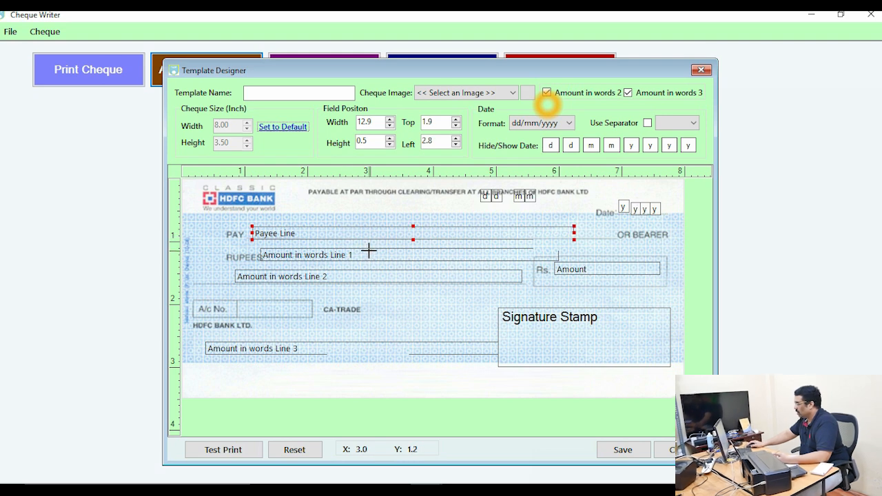
left_click(363, 314)
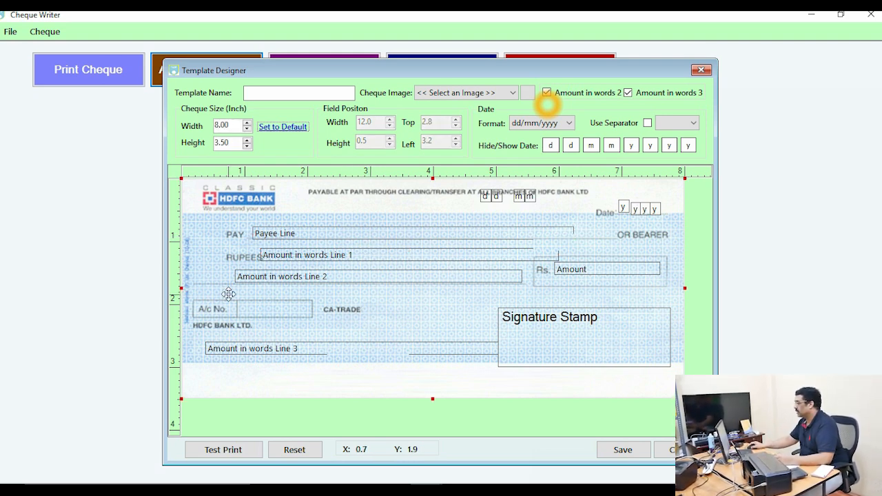
Step: Move the first month box above the Date label and shift the year-digit boxes further right along the date line
left_click(521, 195)
left_click_drag(522, 196, 600, 205)
left_click(654, 209)
key("Right")
key("Right")
key("Right")
key("Right")
key("Right")
key("Right")
key("Right")
key("Left")
key("Left")
key("Left")
key("Left")
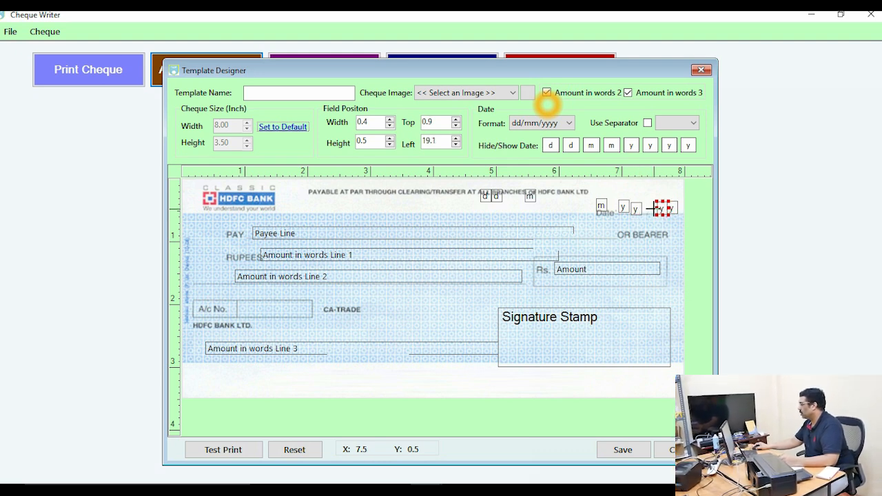
mouse_move(643, 209)
left_mouse_down()
mouse_move(627, 208)
mouse_move(651, 208)
mouse_move(620, 208)
mouse_move(633, 209)
left_mouse_up()
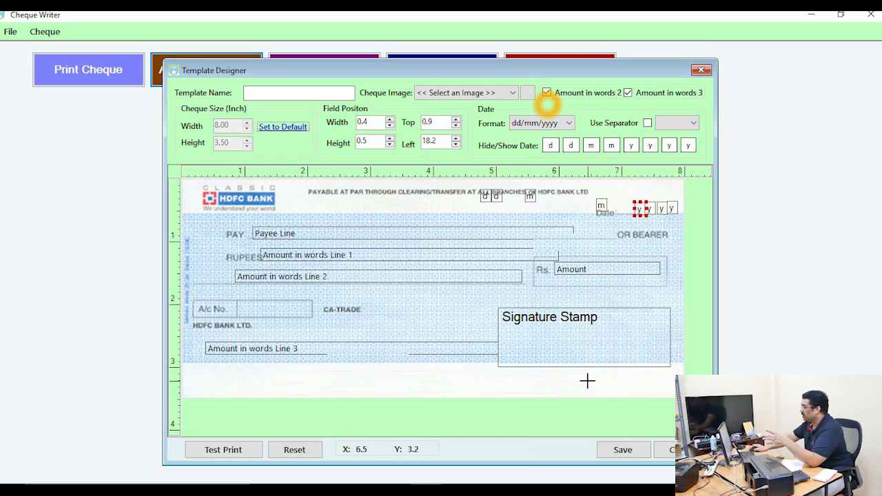
Step: Try to save the cheque template without a template name
left_click(623, 450)
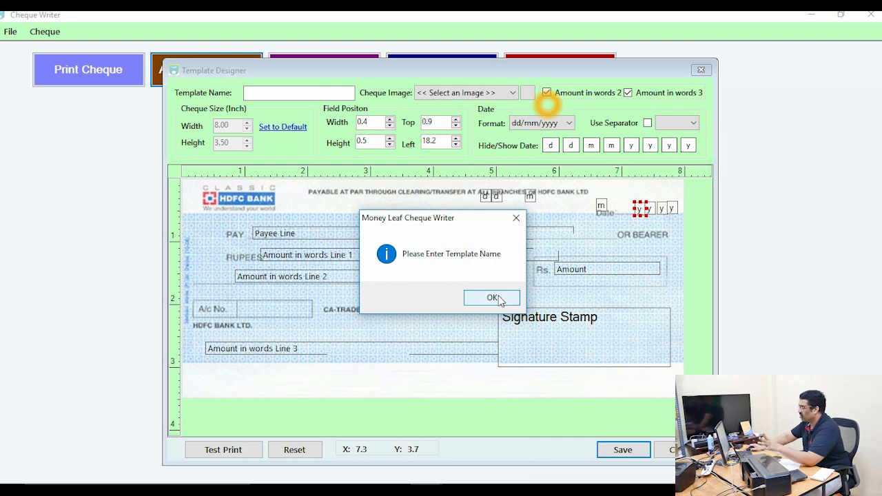
left_click(492, 297)
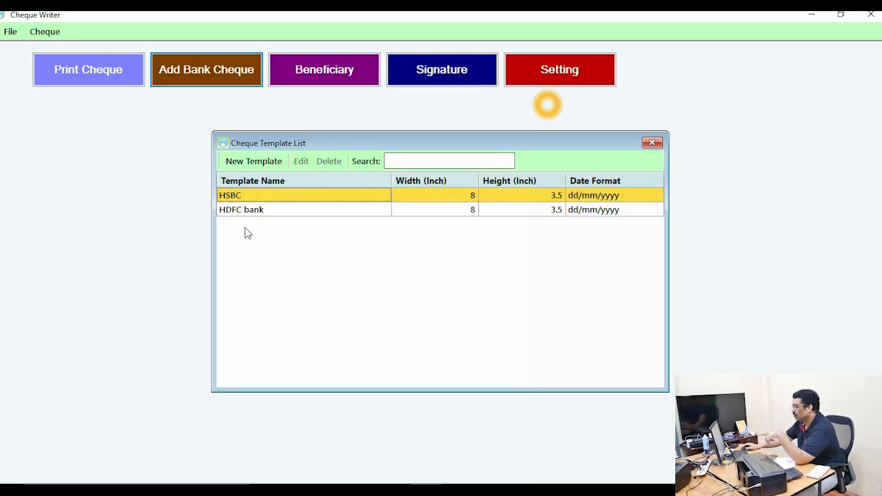
Step: Select the HDFC bank and HSBC entries in turn in the cheque template list, and close the list
left_click(243, 212)
left_click(249, 198)
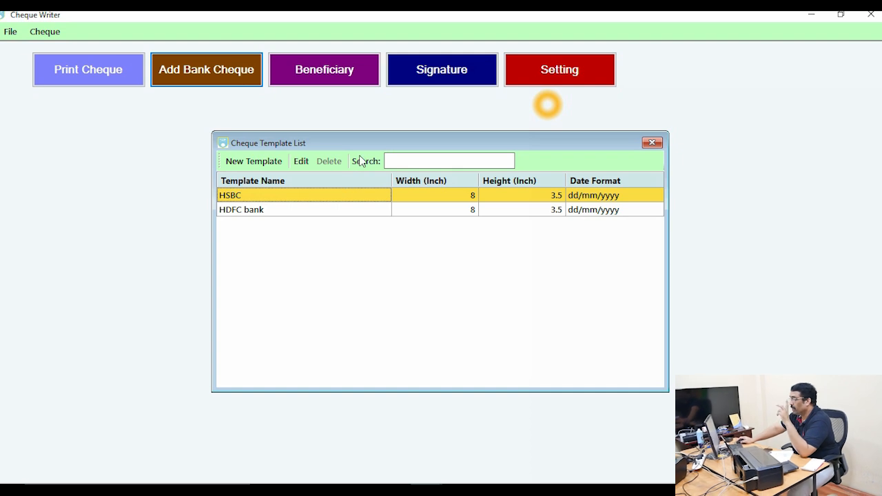
left_click(652, 144)
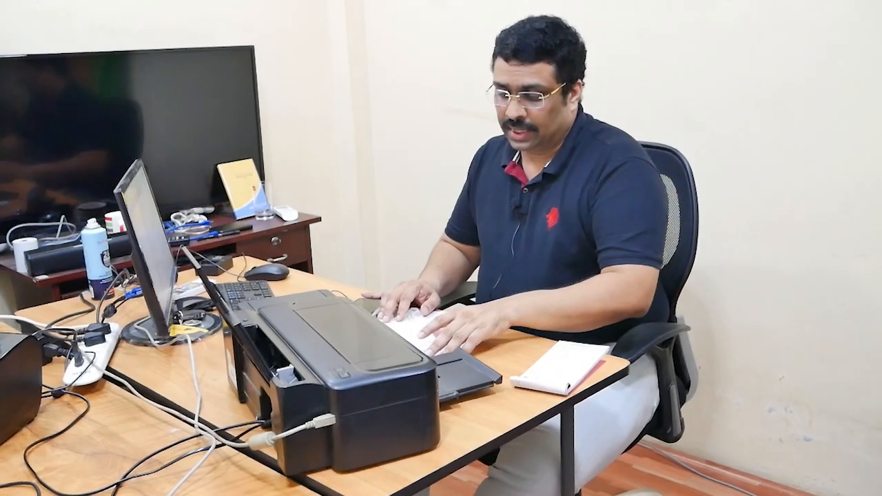